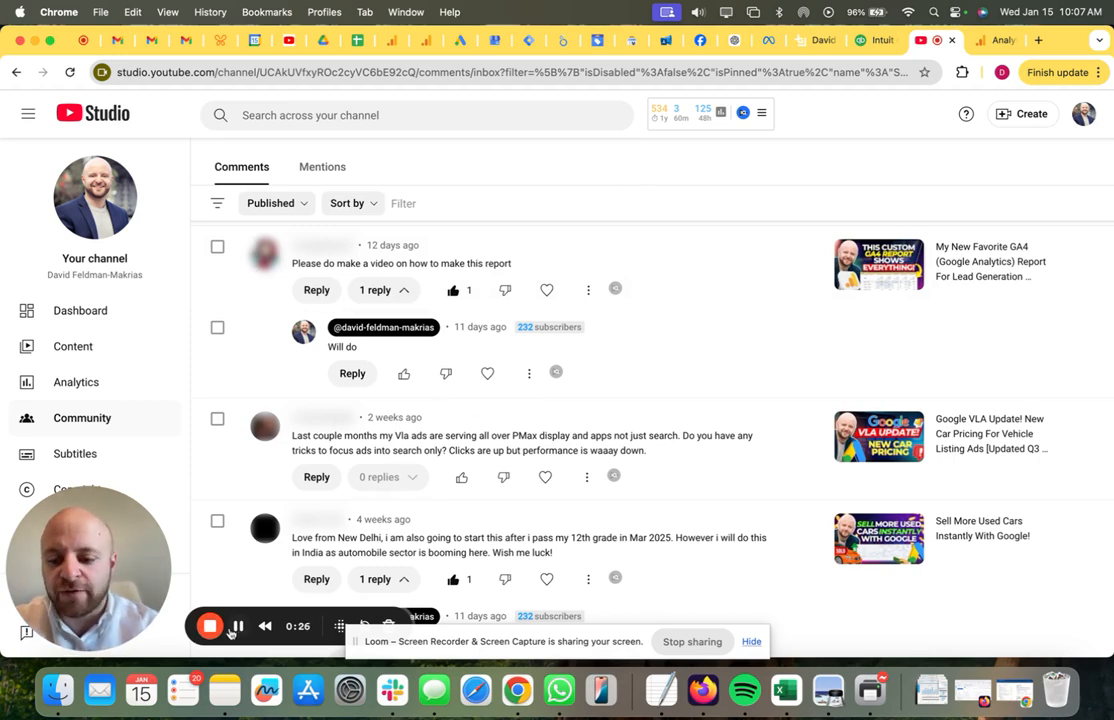
# Step: Switch to the Google Analytics browser tab and create a new blank exploration
pyautogui.hotkey('ctrl', 'Tab')
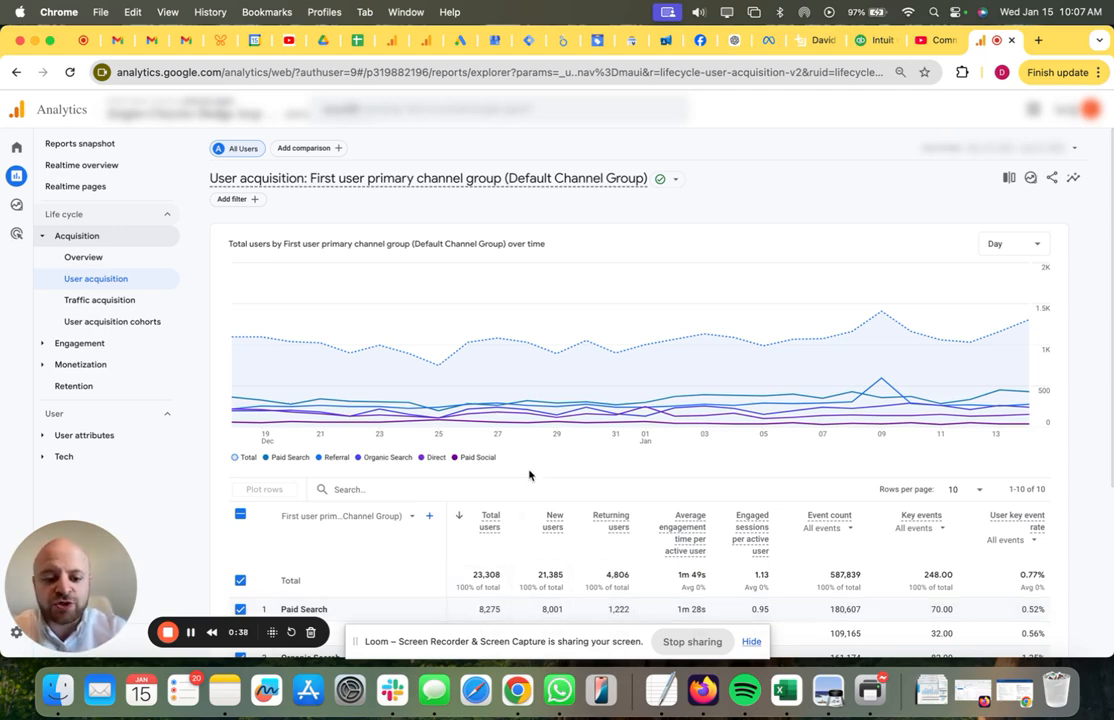
pyautogui.scroll(-2, 530, 475)
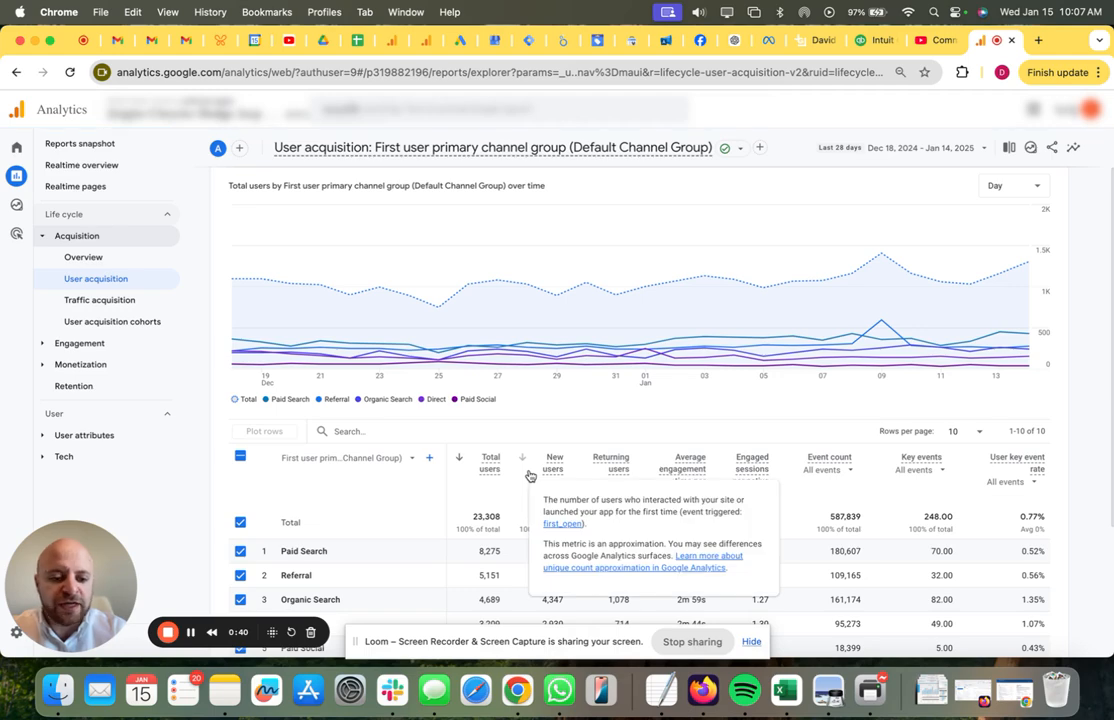
pyautogui.scroll(2, 587, 412)
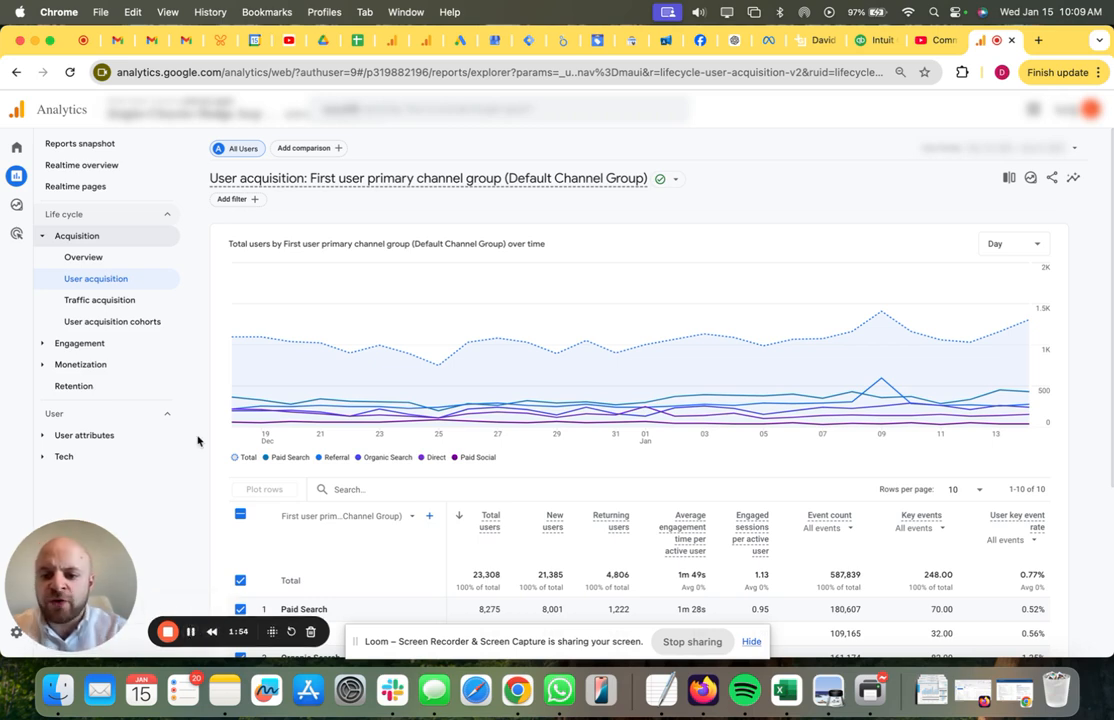
pyautogui.moveTo(22, 155)
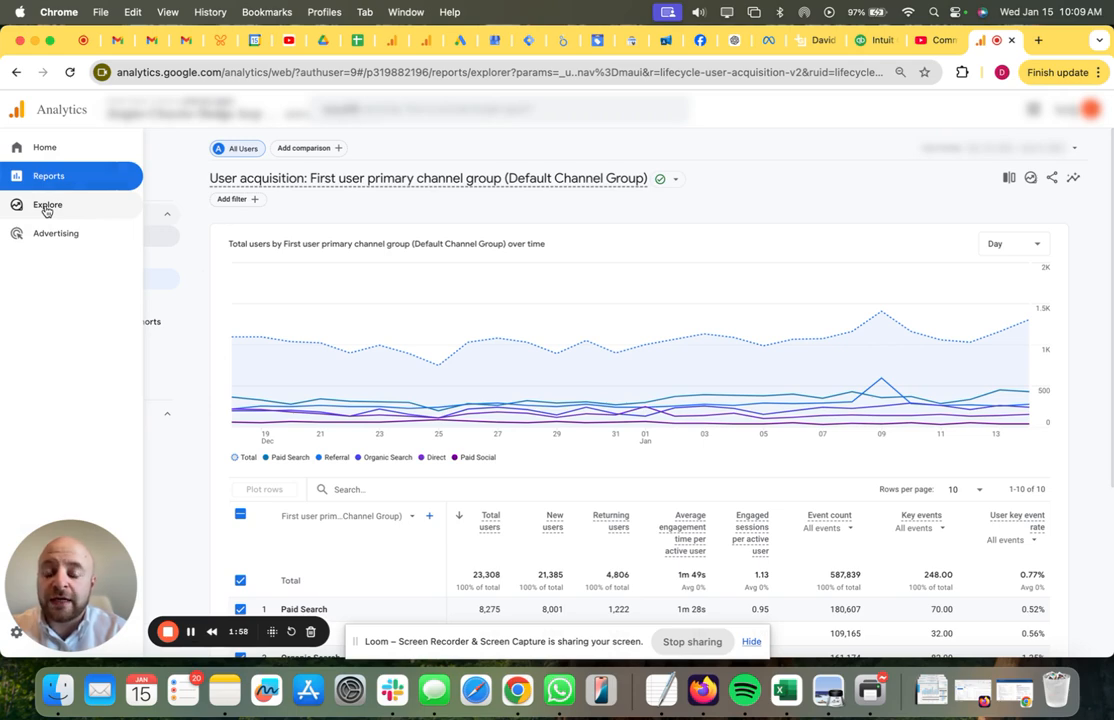
pyautogui.click(46, 208)
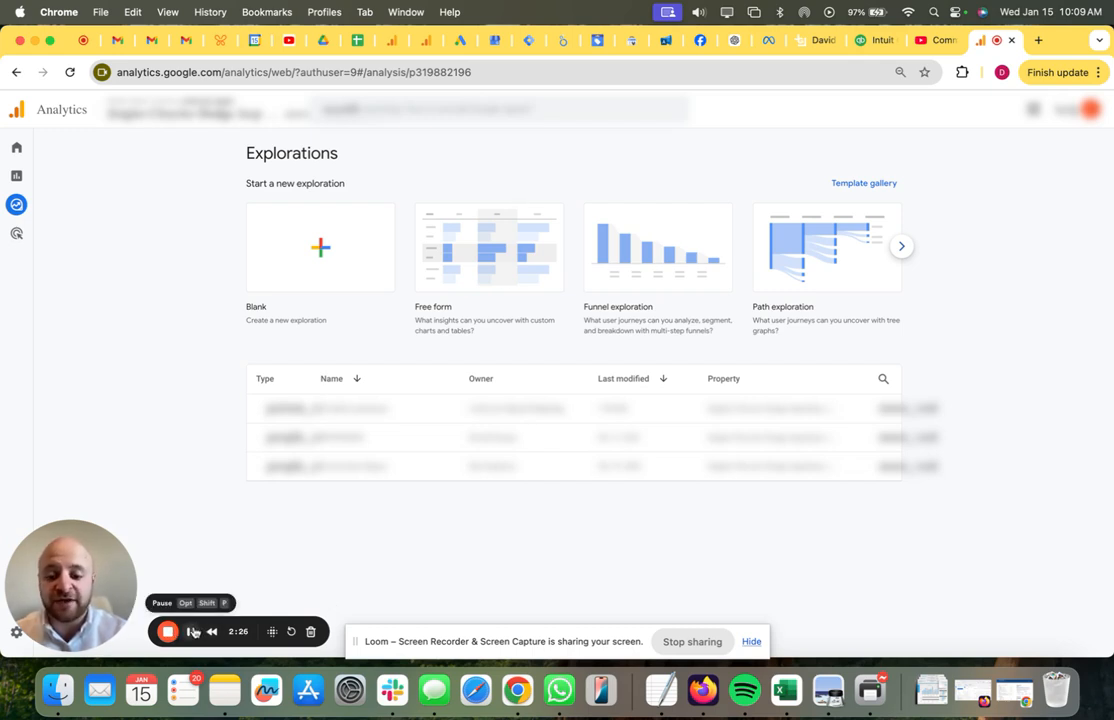
pyautogui.click(312, 256)
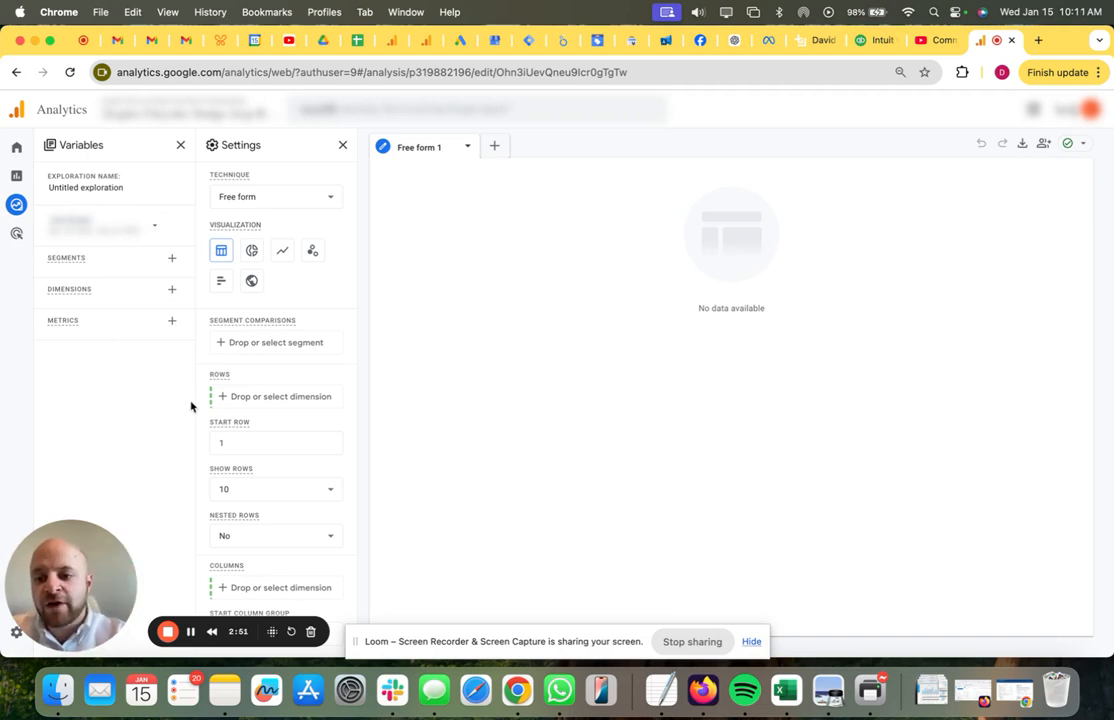
# Step: Find the First user source / medium dimension with the search "first user" and add it to the exploration's variables
pyautogui.scroll(-3, 286, 430)
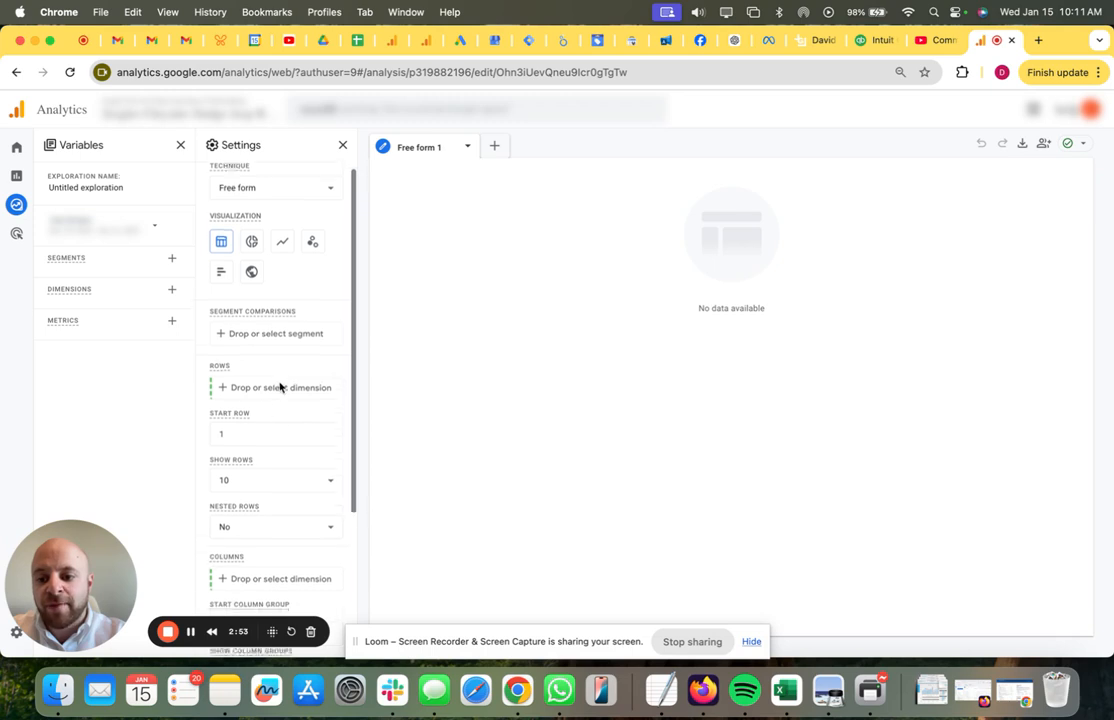
pyautogui.scroll(-5, 281, 388)
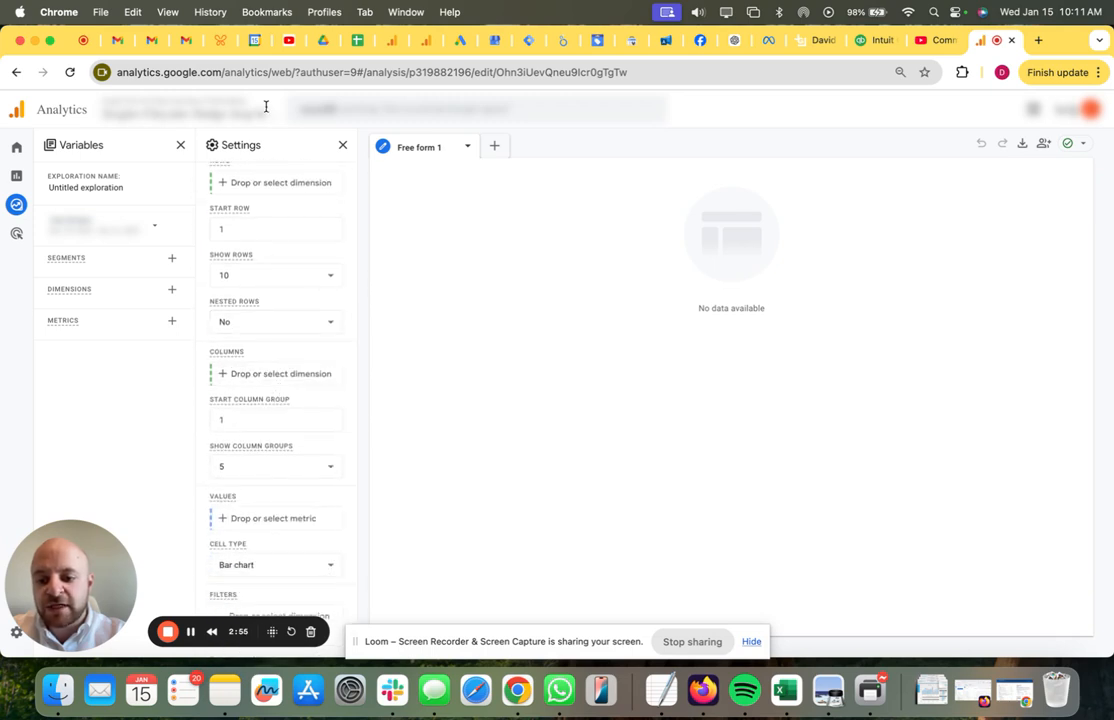
pyautogui.scroll(5, 298, 514)
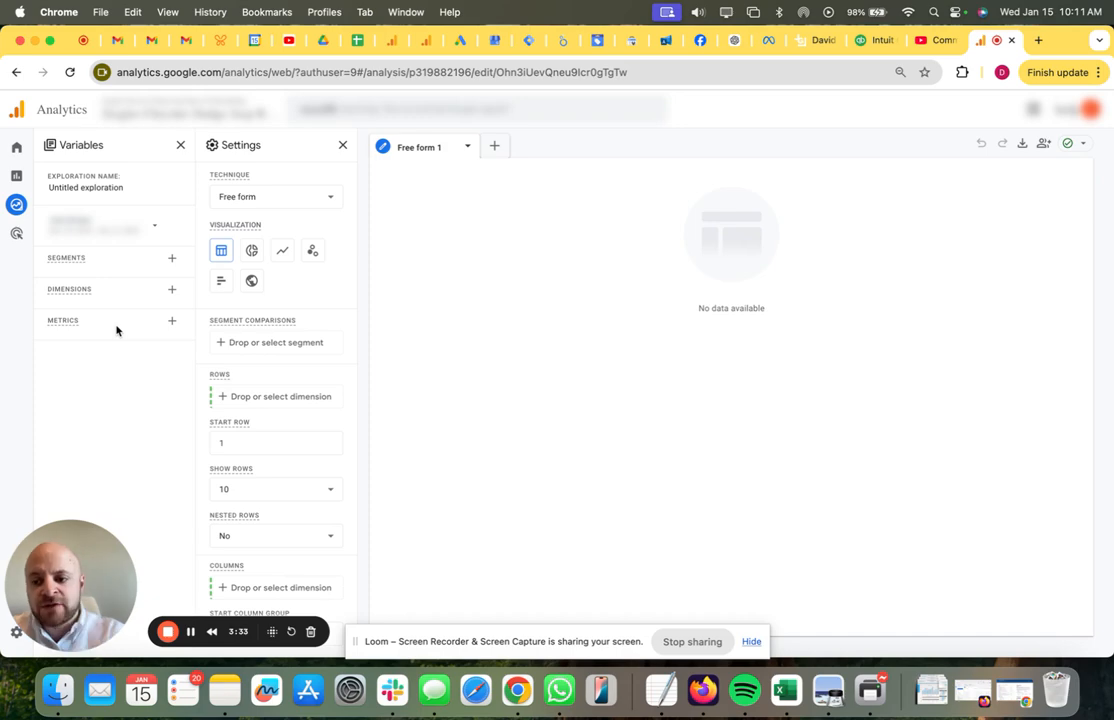
pyautogui.click(172, 290)
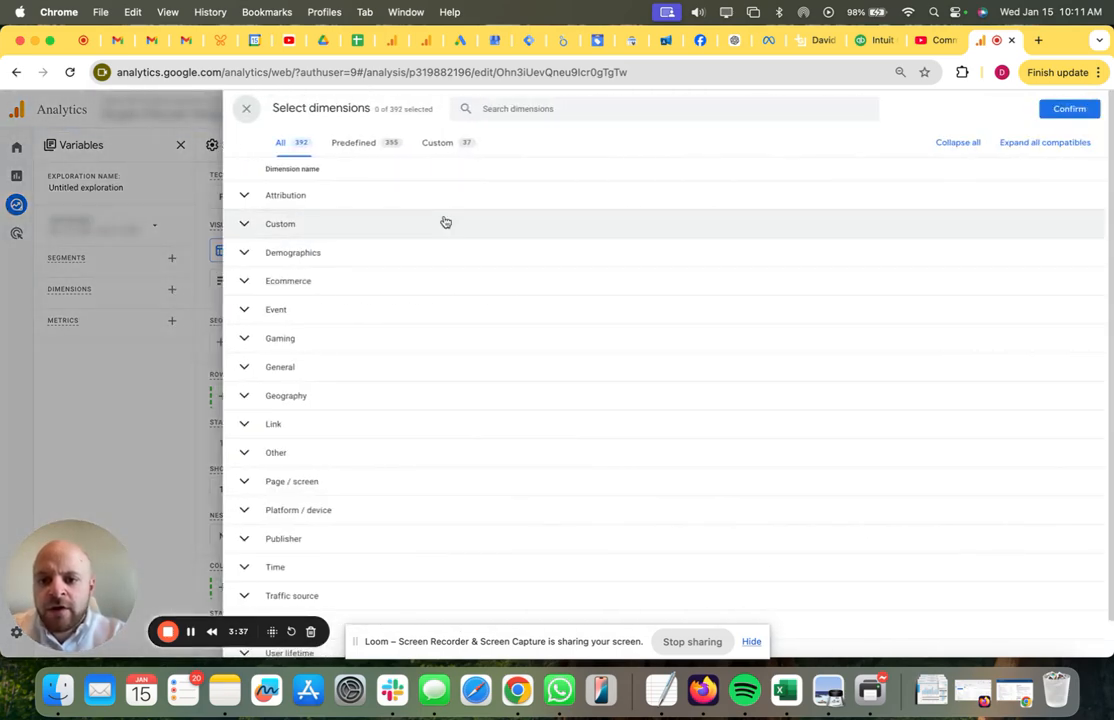
pyautogui.click(510, 107)
pyautogui.write('first us')
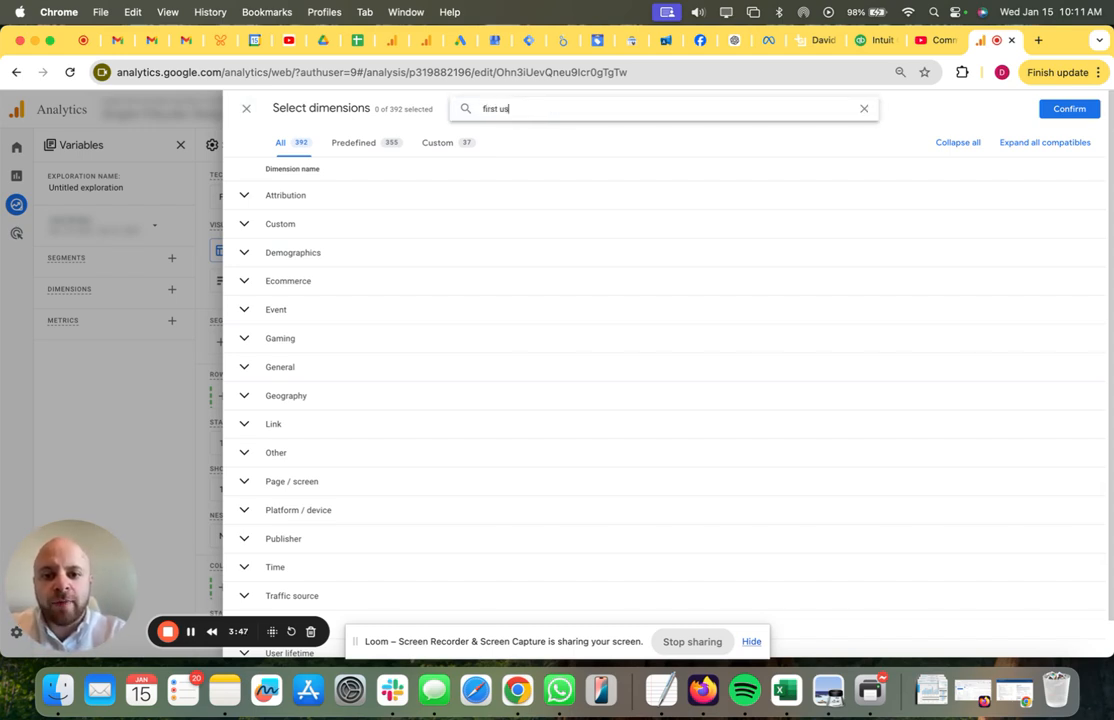
pyautogui.write('er')
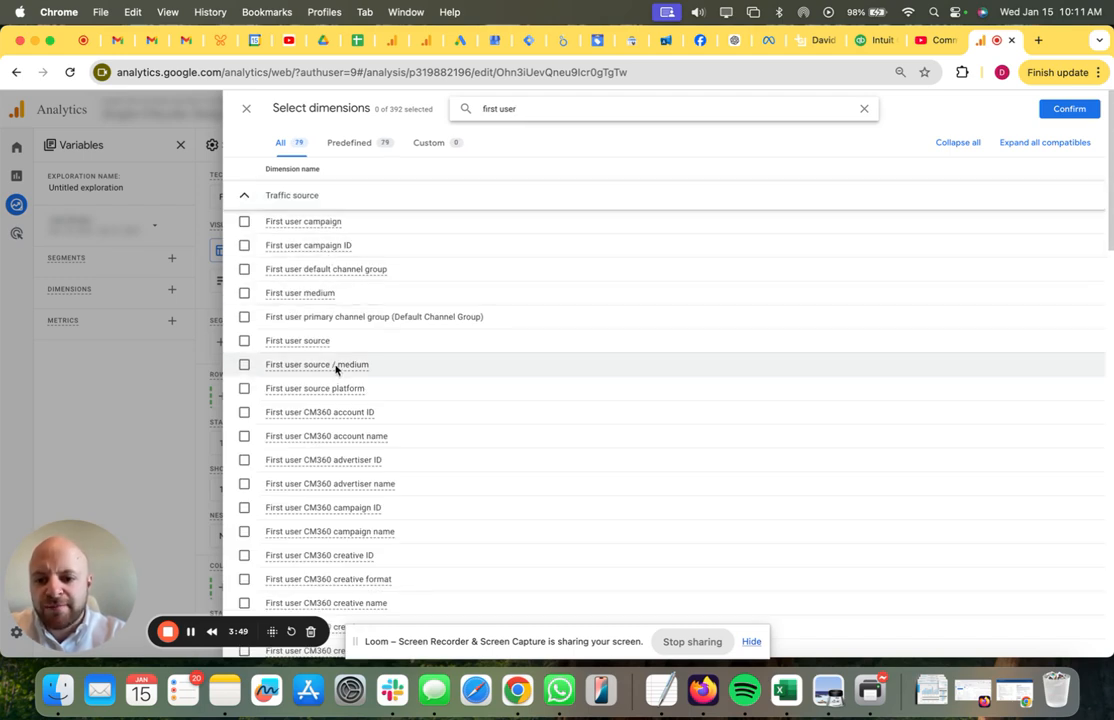
pyautogui.click(244, 364)
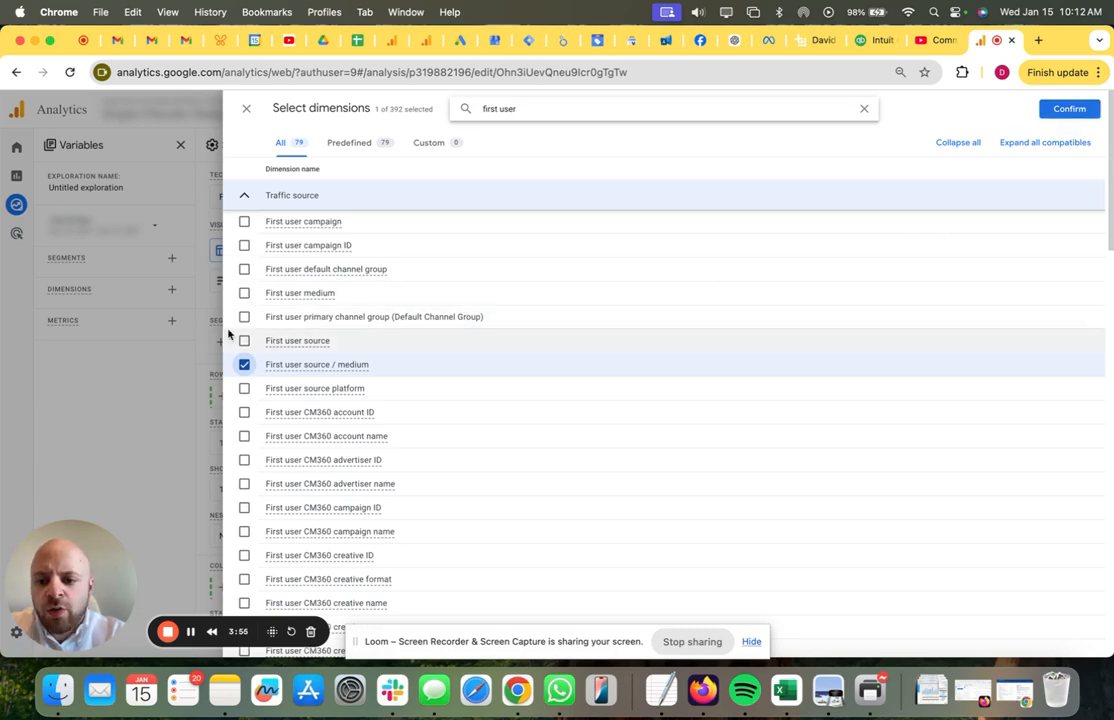
pyautogui.click(1068, 110)
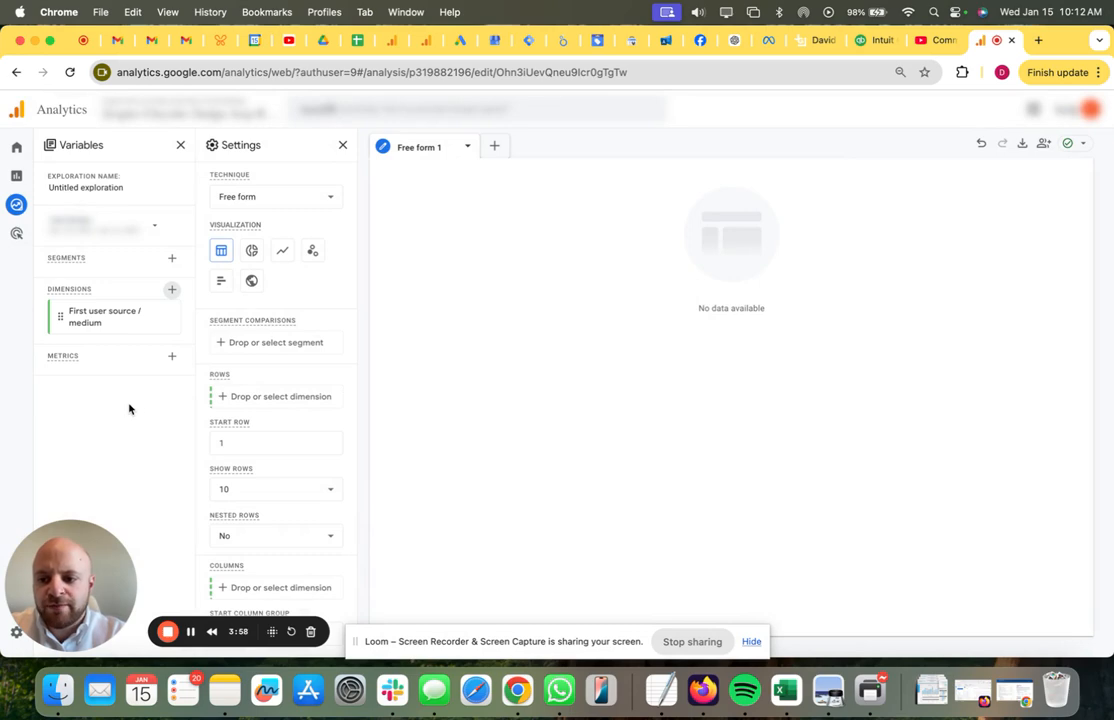
# Step: Find the Event count metric with the search "event" and add it to the exploration's variables
pyautogui.click(172, 357)
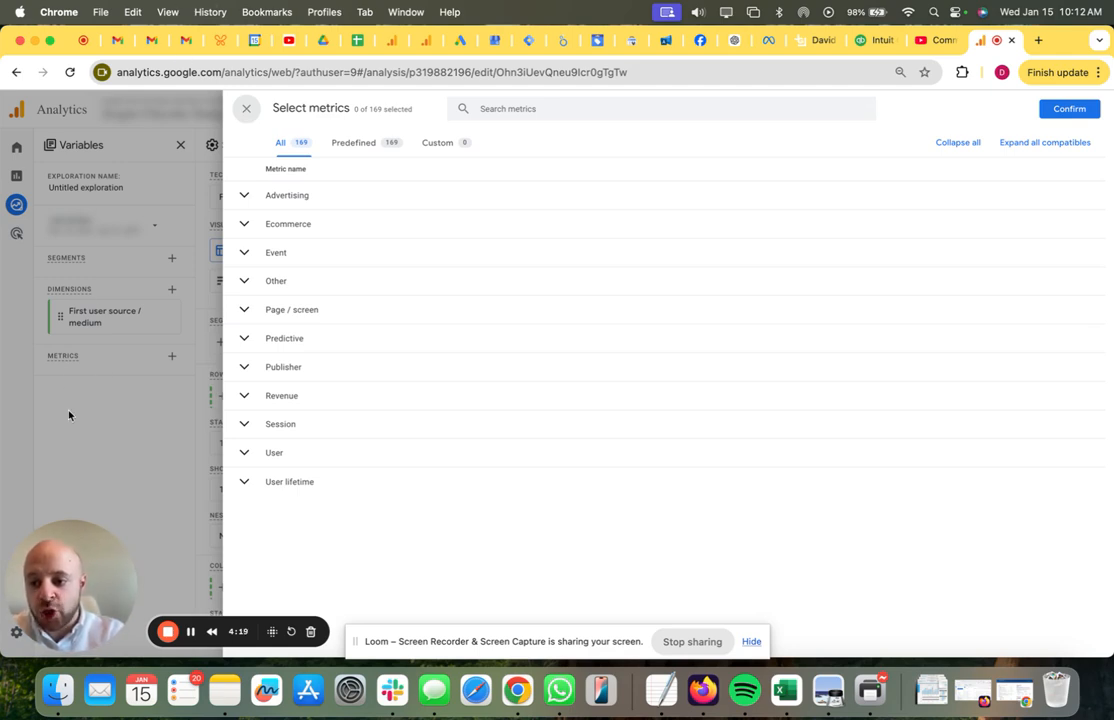
pyautogui.click(516, 110)
pyautogui.write('event')
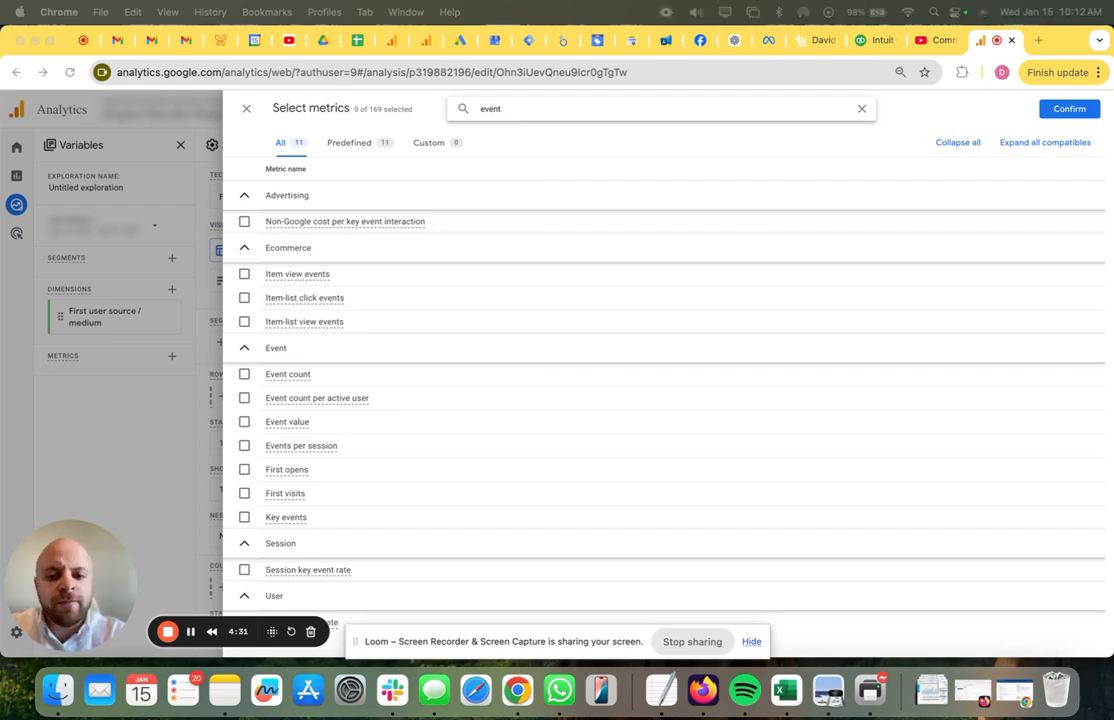
pyautogui.click(505, 113)
pyautogui.write('cou')
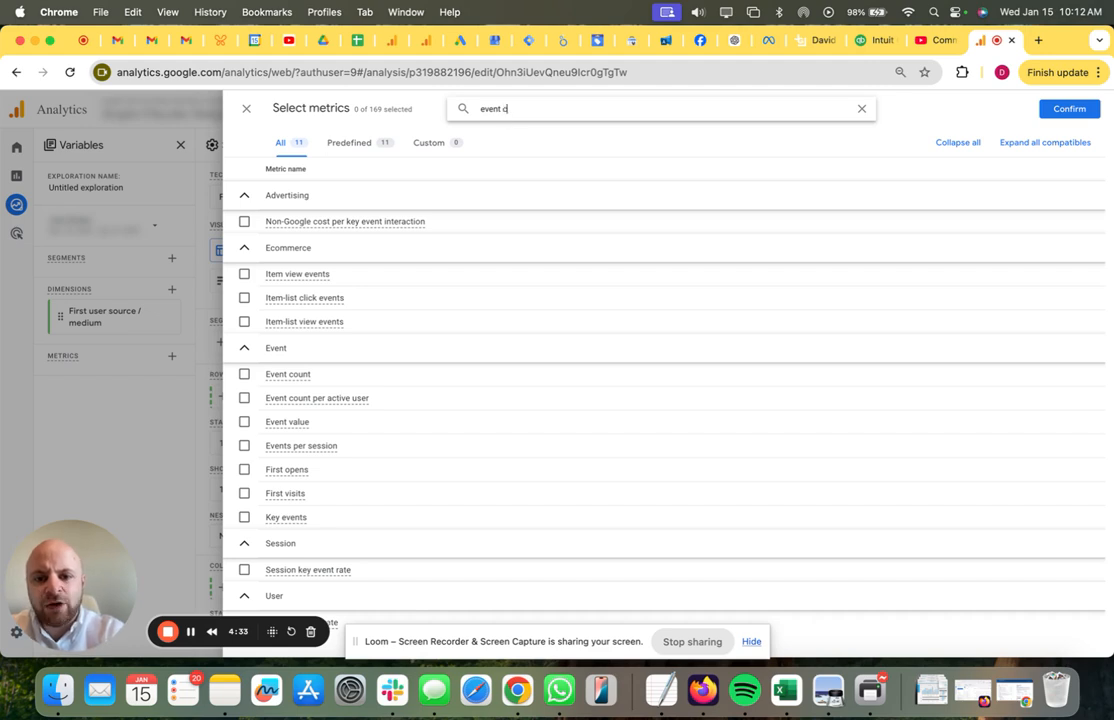
pyautogui.press('BackSpace')
pyautogui.press('BackSpace')
pyautogui.press('BackSpace')
pyautogui.press('BackSpace')
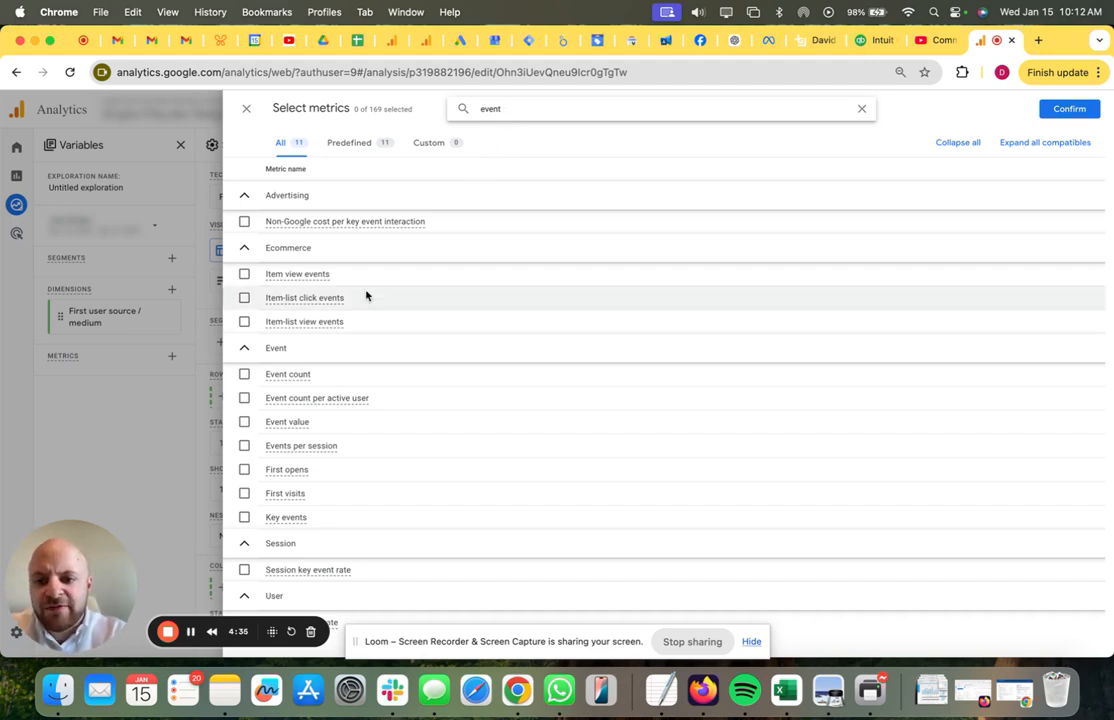
pyautogui.click(244, 374)
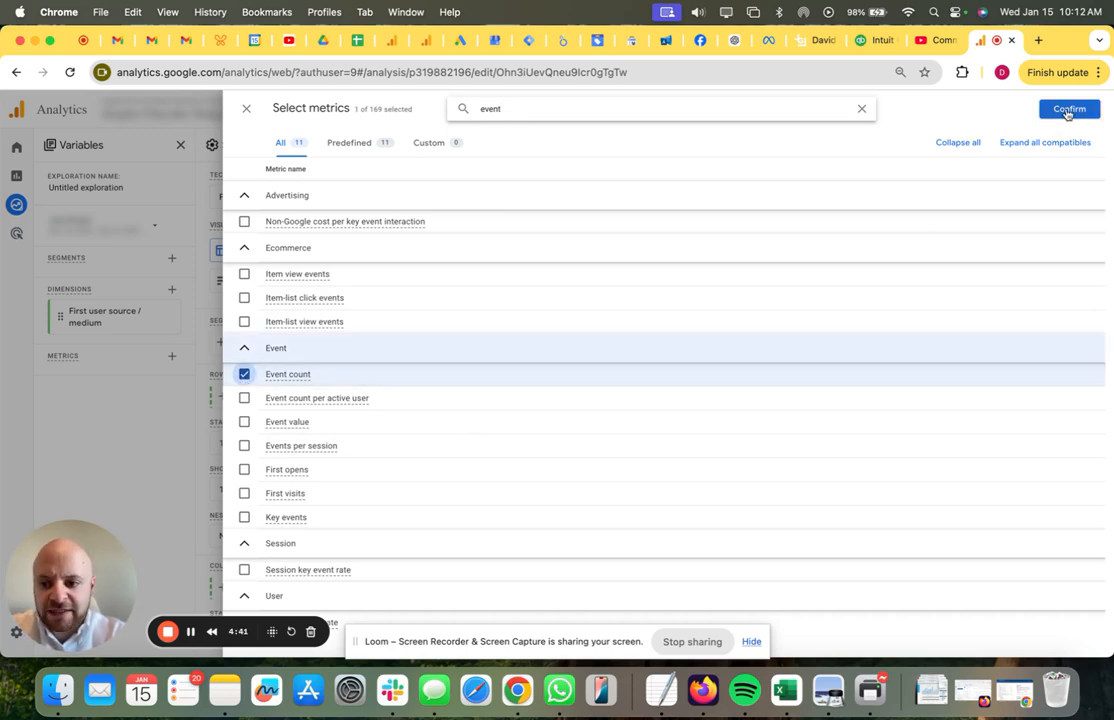
pyautogui.click(1067, 112)
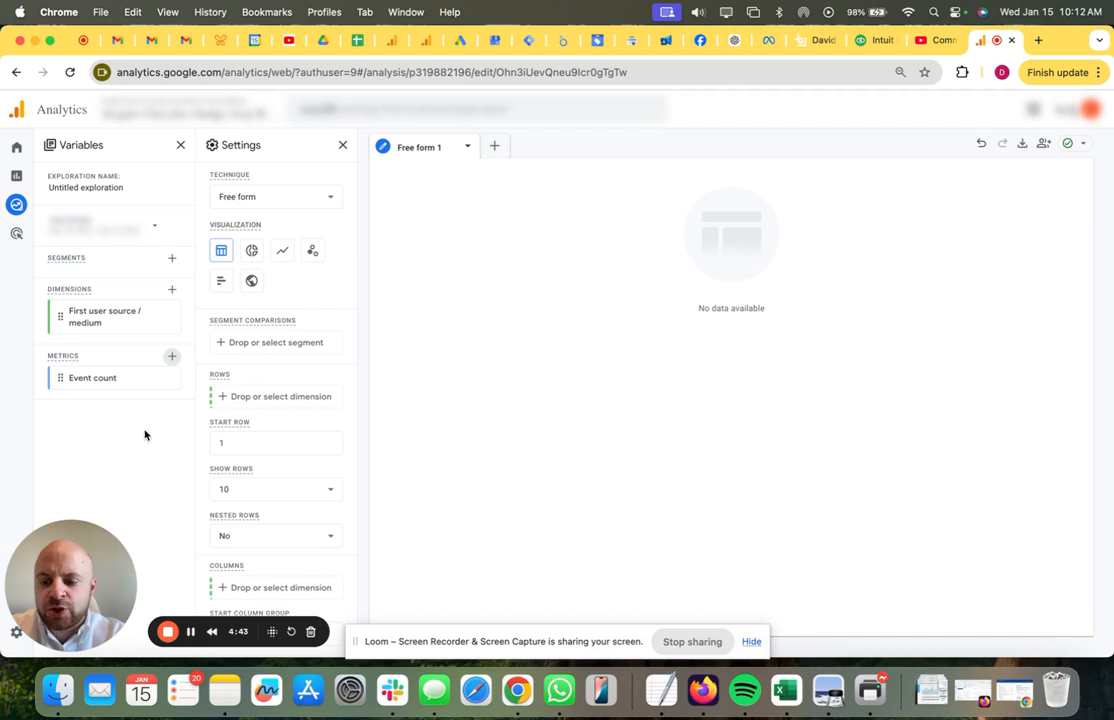
# Step: Use the First user source / medium dimension as the rows of the free-form table
pyautogui.scroll(-2, 293, 365)
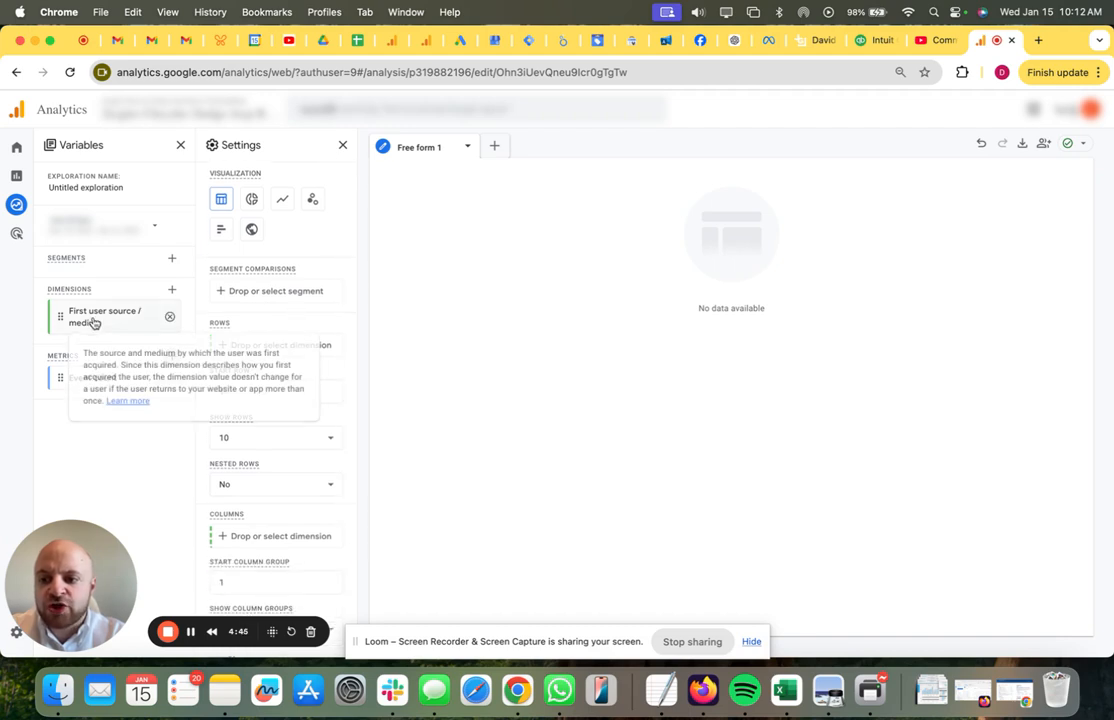
pyautogui.scroll(2, 291, 318)
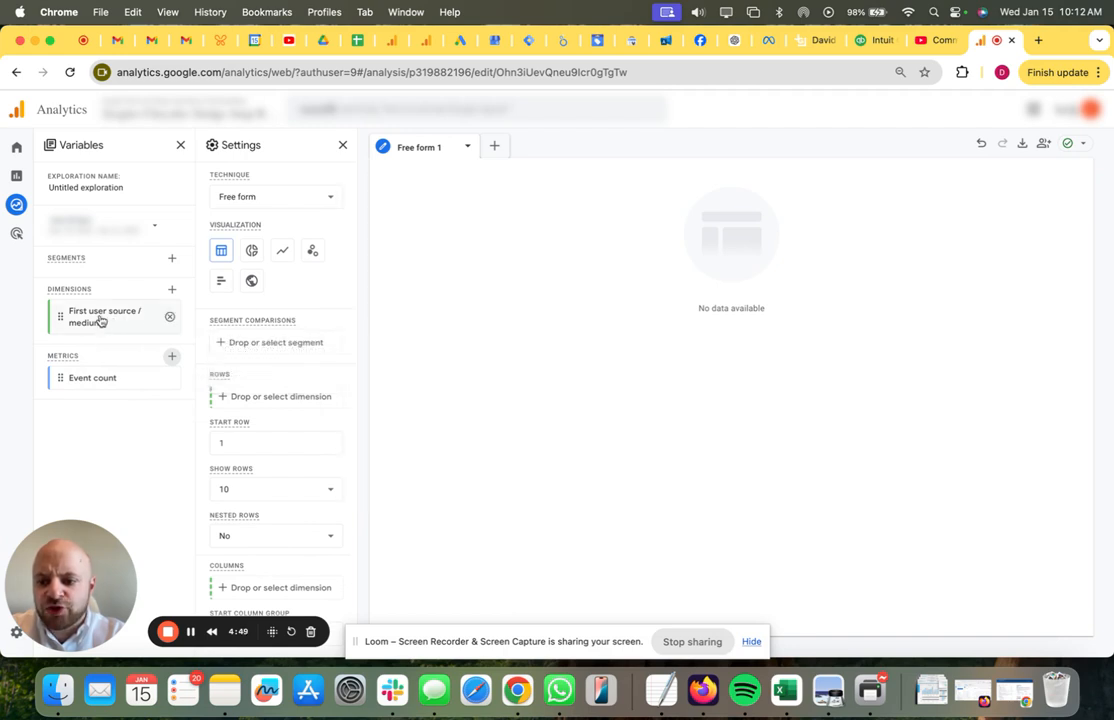
pyautogui.moveTo(102, 320); pyautogui.dragTo(255, 399)
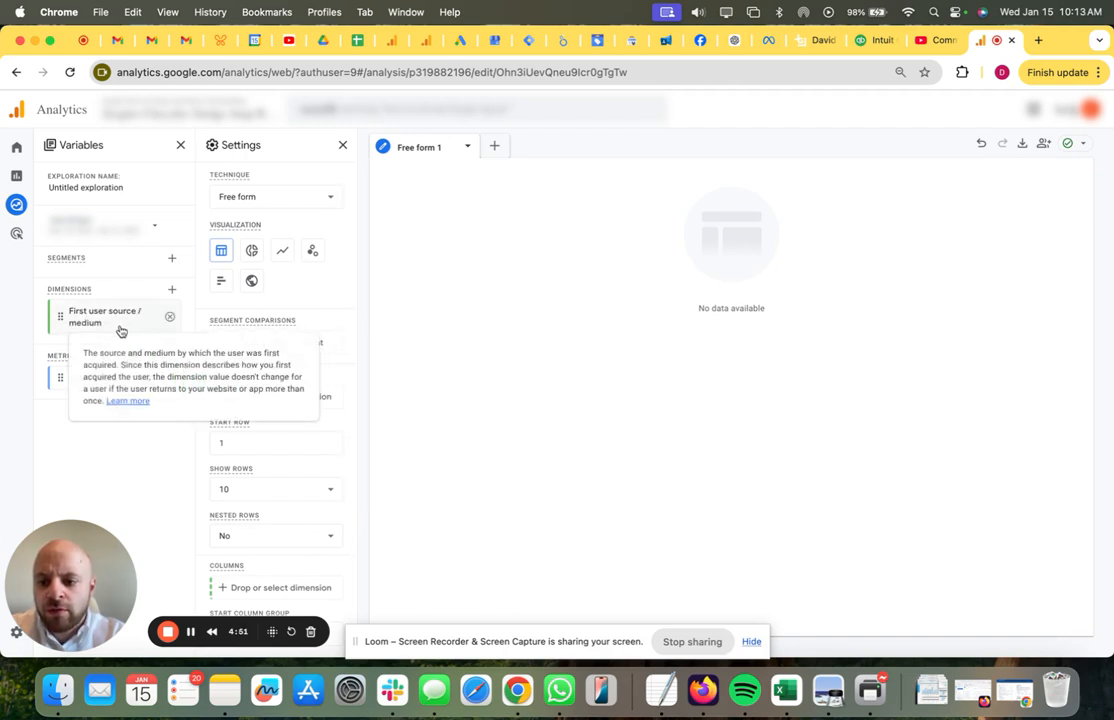
pyautogui.moveTo(119, 328); pyautogui.dragTo(300, 402)
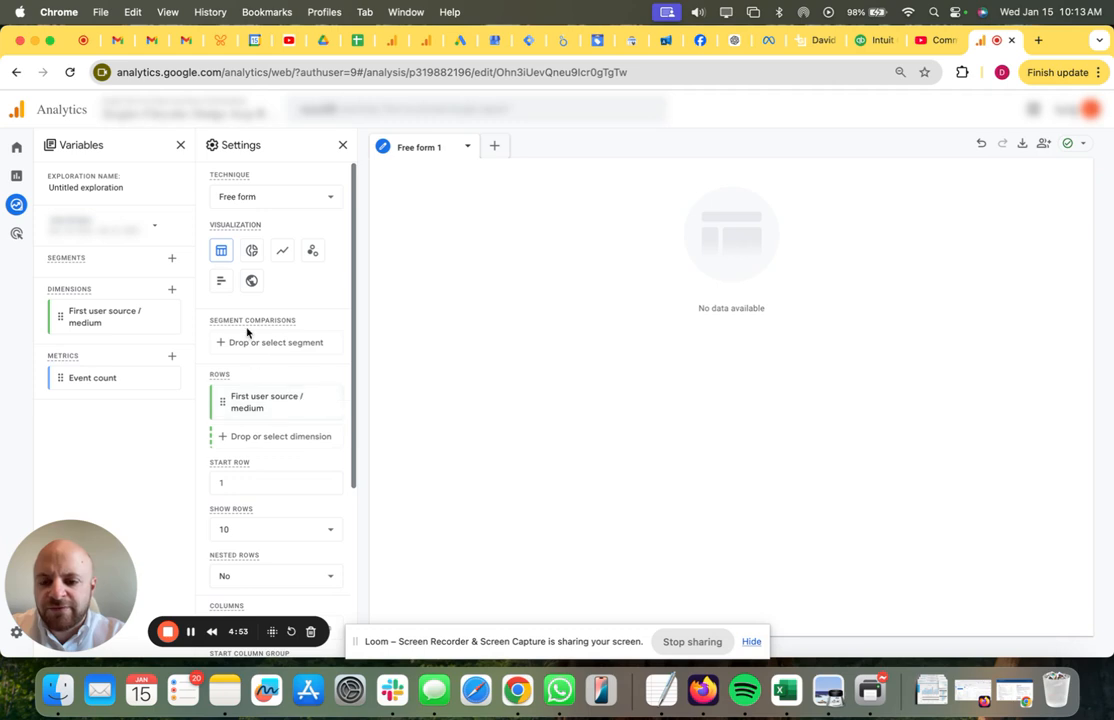
# Step: Use the Event count metric as the values of the free-form table
pyautogui.scroll(-5, 262, 400)
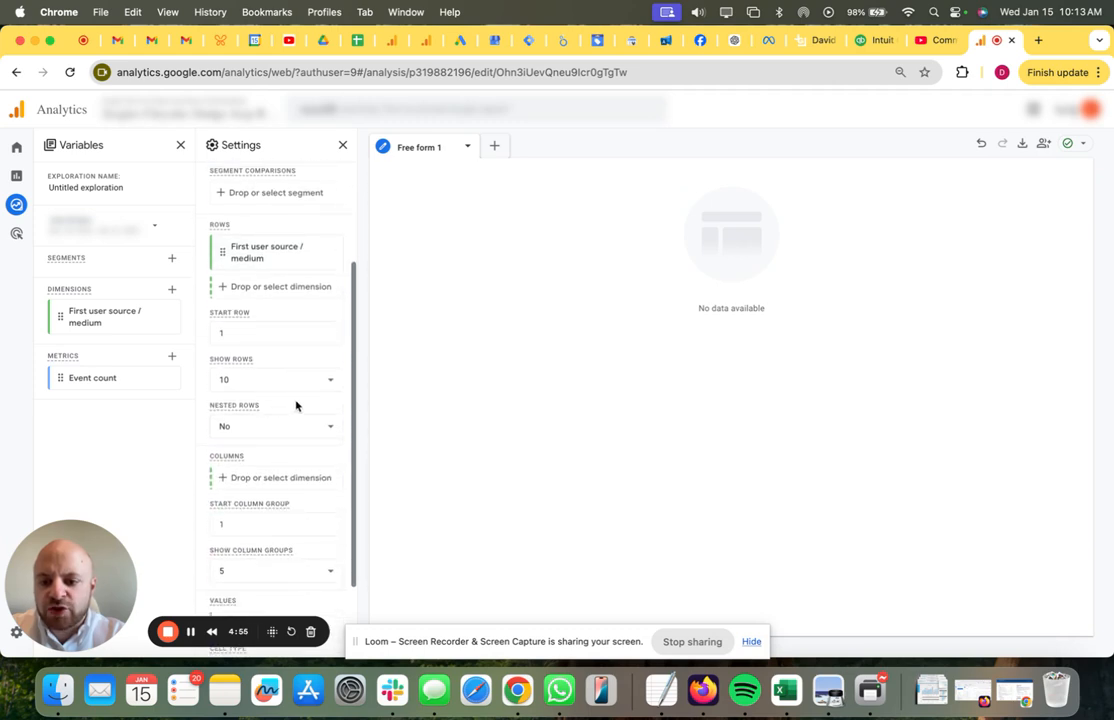
pyautogui.click(261, 373)
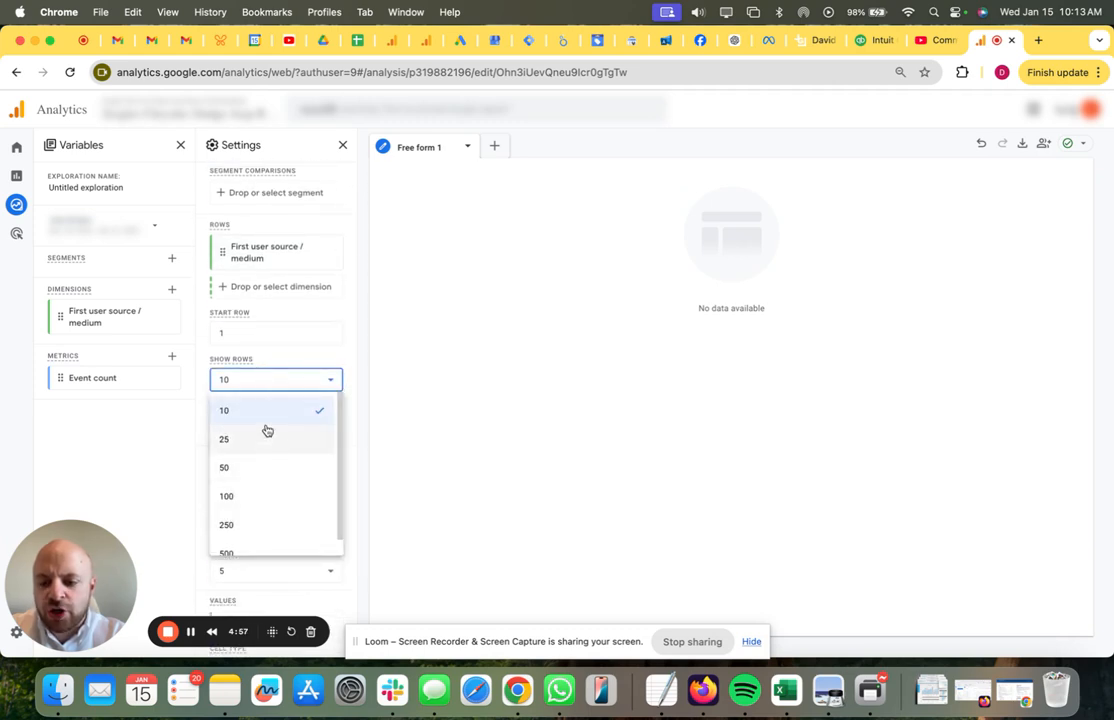
pyautogui.click(153, 458)
pyautogui.scroll(-3, 301, 455)
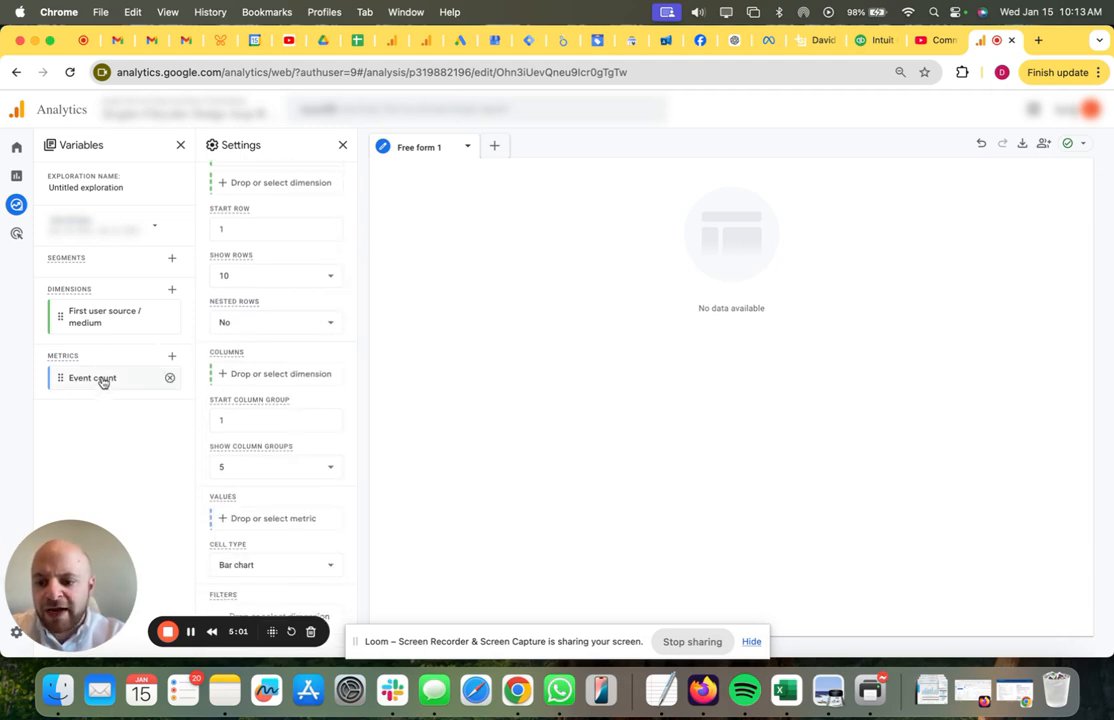
pyautogui.moveTo(102, 383); pyautogui.dragTo(283, 523)
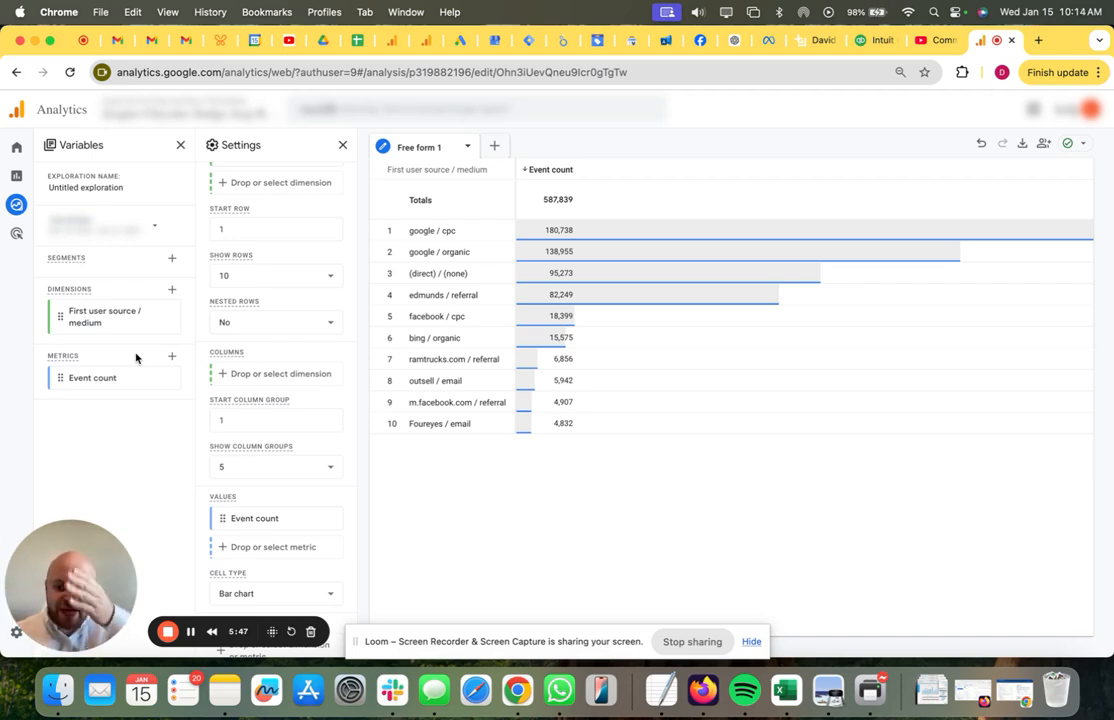
# Step: Add the Event name dimension to the exploration and use it as the columns of the free-form table
pyautogui.click(171, 289)
pyautogui.click(530, 108)
pyautogui.write('event')
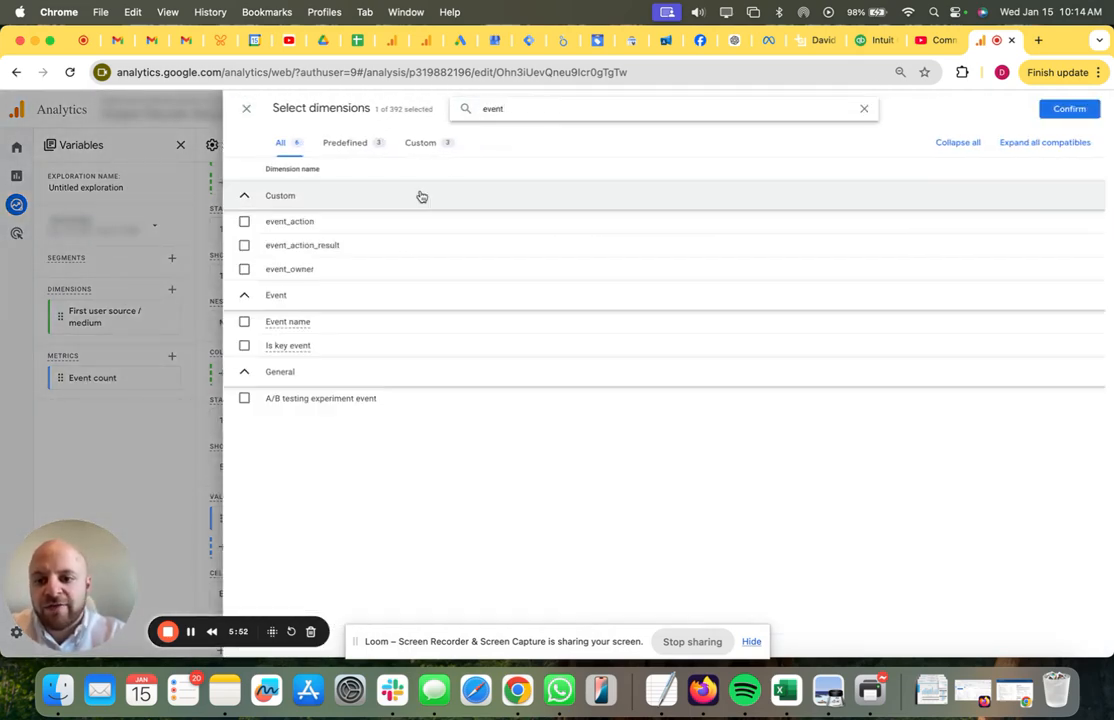
pyautogui.click(244, 321)
pyautogui.click(1066, 109)
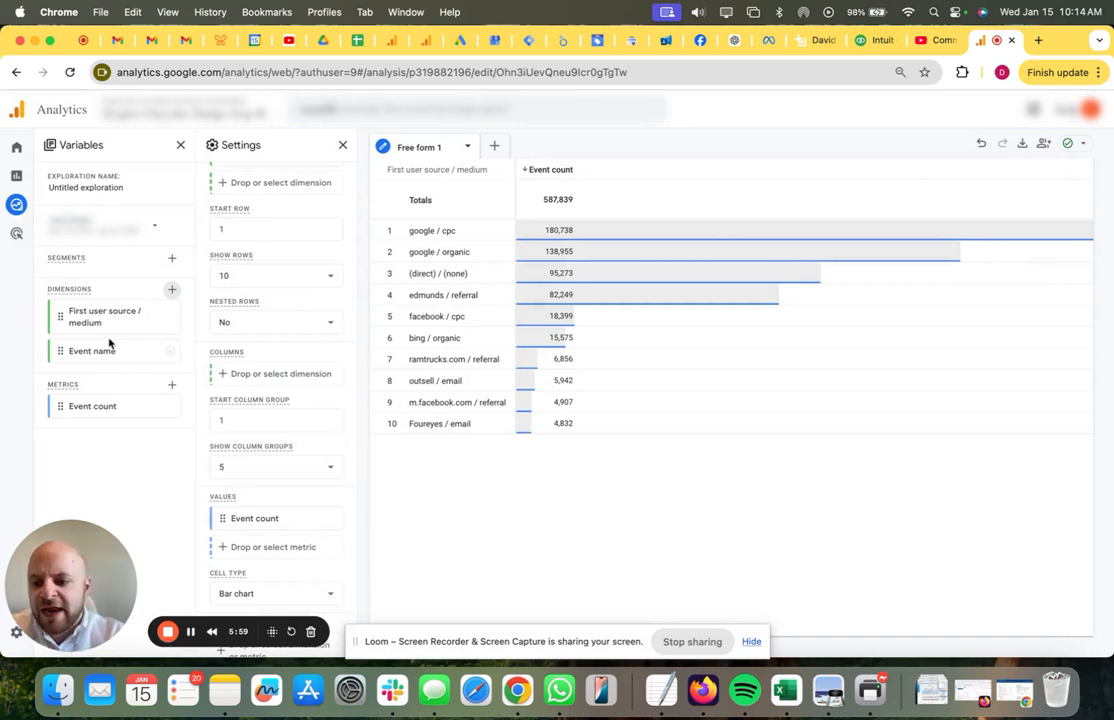
pyautogui.moveTo(160, 351); pyautogui.dragTo(284, 378)
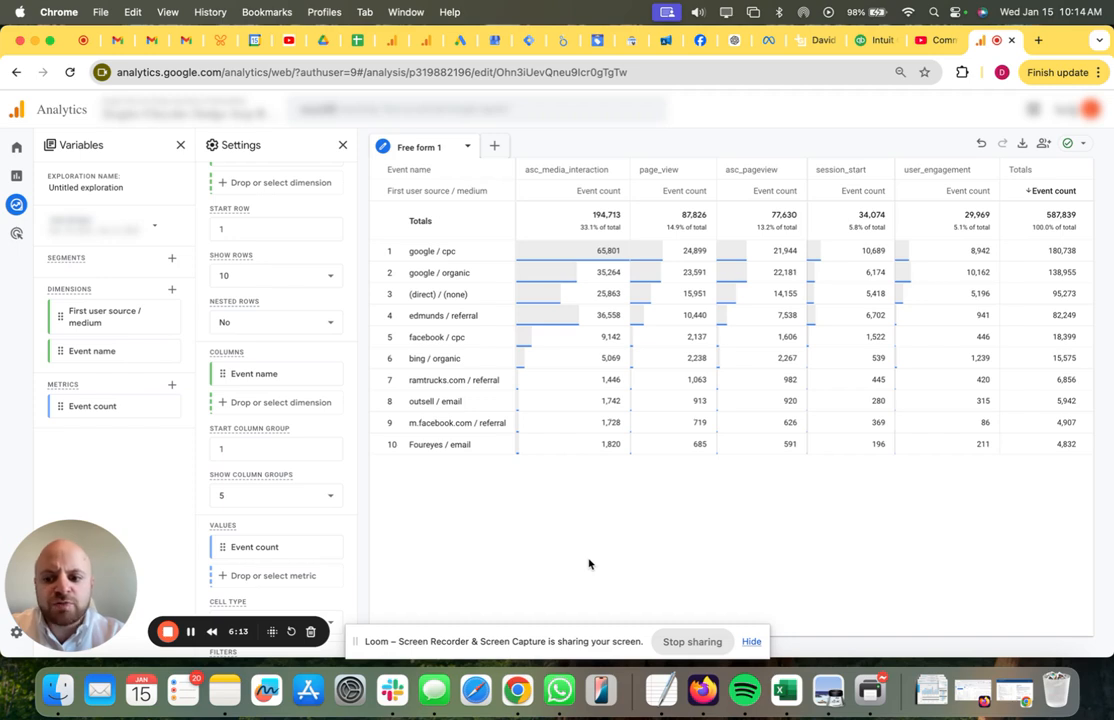
# Step: Set the table to show 15 column groups and look across the event columns
pyautogui.click(270, 510)
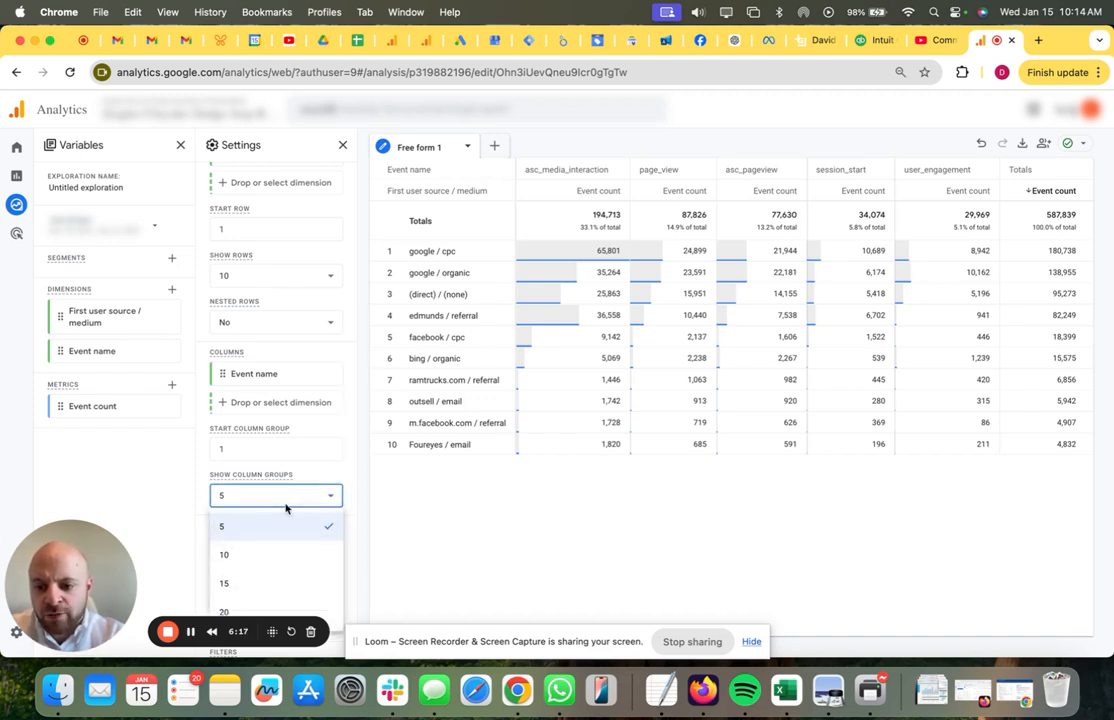
pyautogui.click(268, 584)
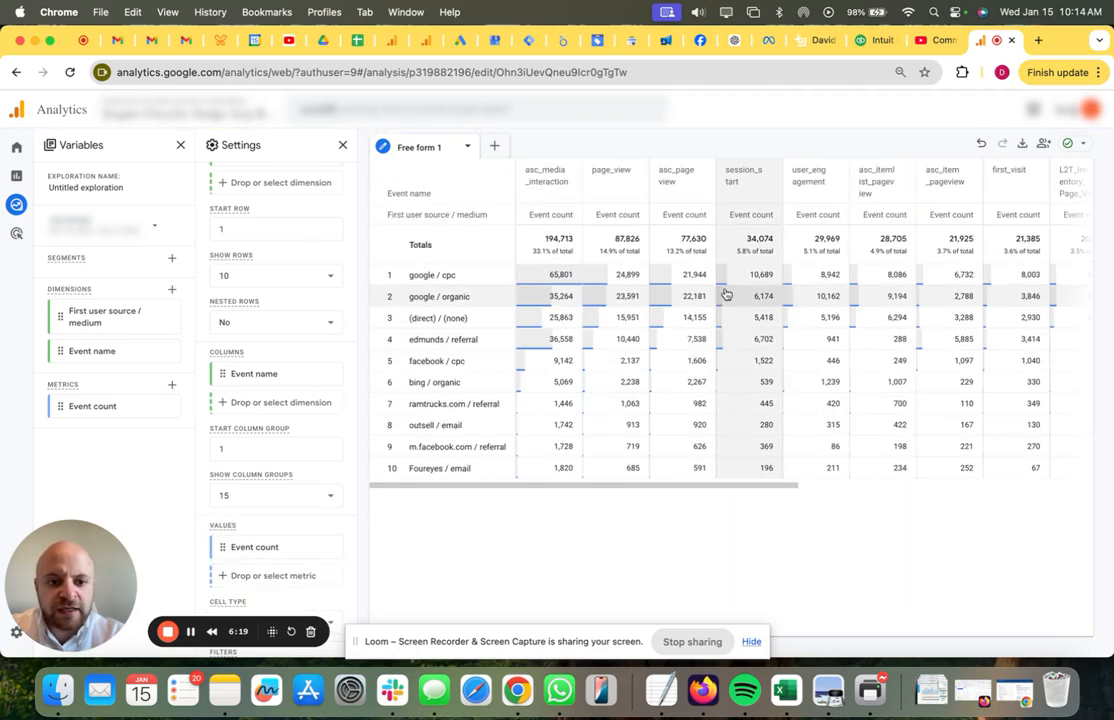
pyautogui.hscroll(5, 735, 299)
pyautogui.hscroll(5, 738, 300)
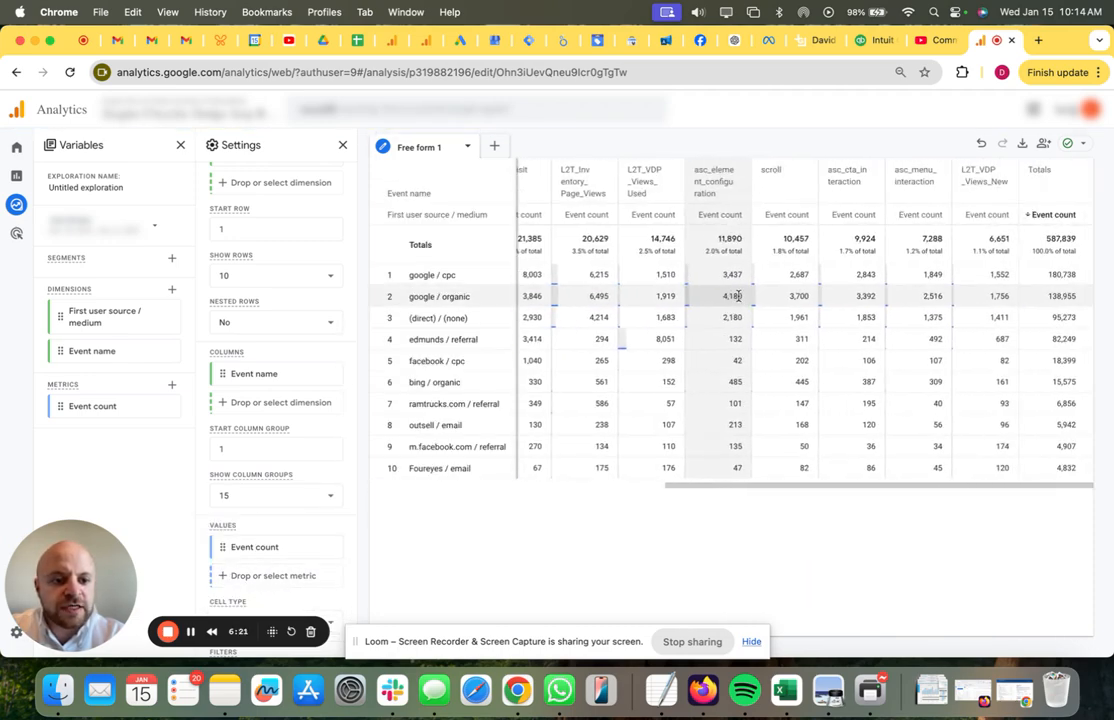
pyautogui.hscroll(-10, 738, 300)
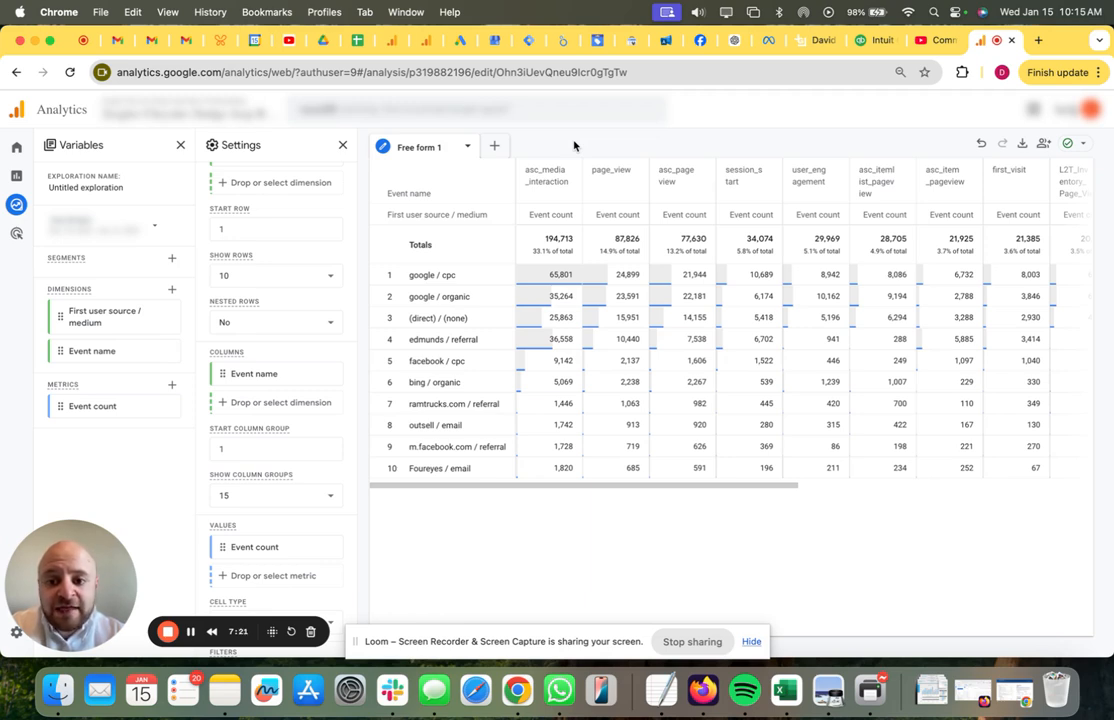
# Step: Review which dimensions and metrics can be used as filters for the free-form table, without adding a filter
pyautogui.scroll(-2, 321, 437)
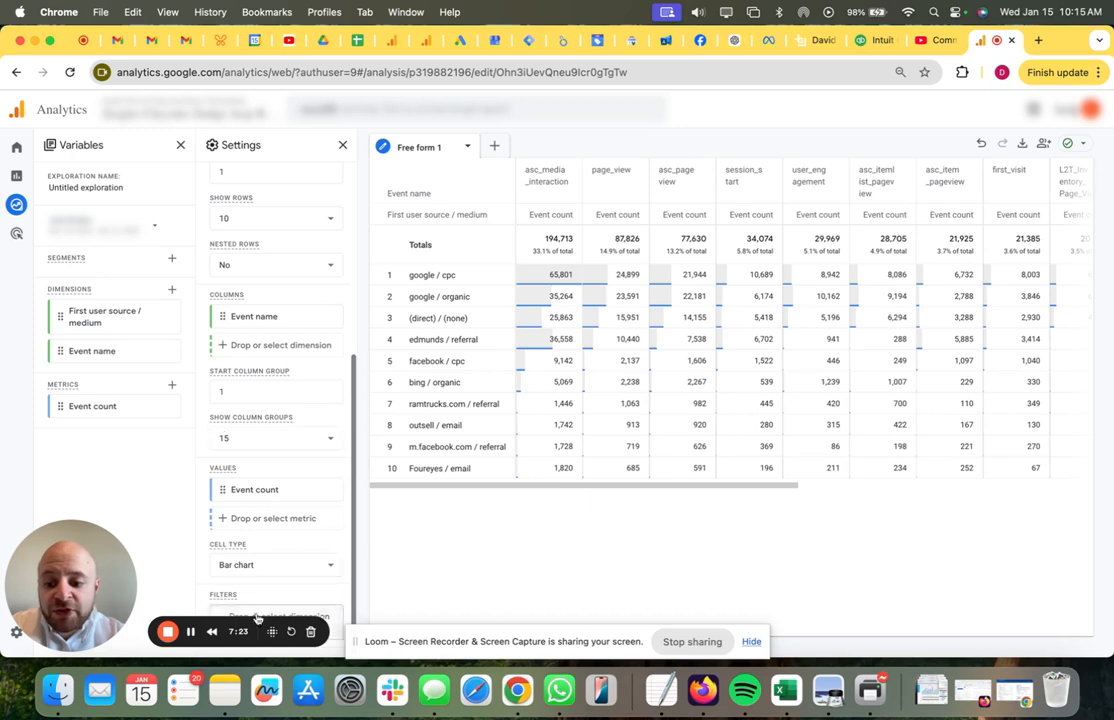
pyautogui.click(338, 616)
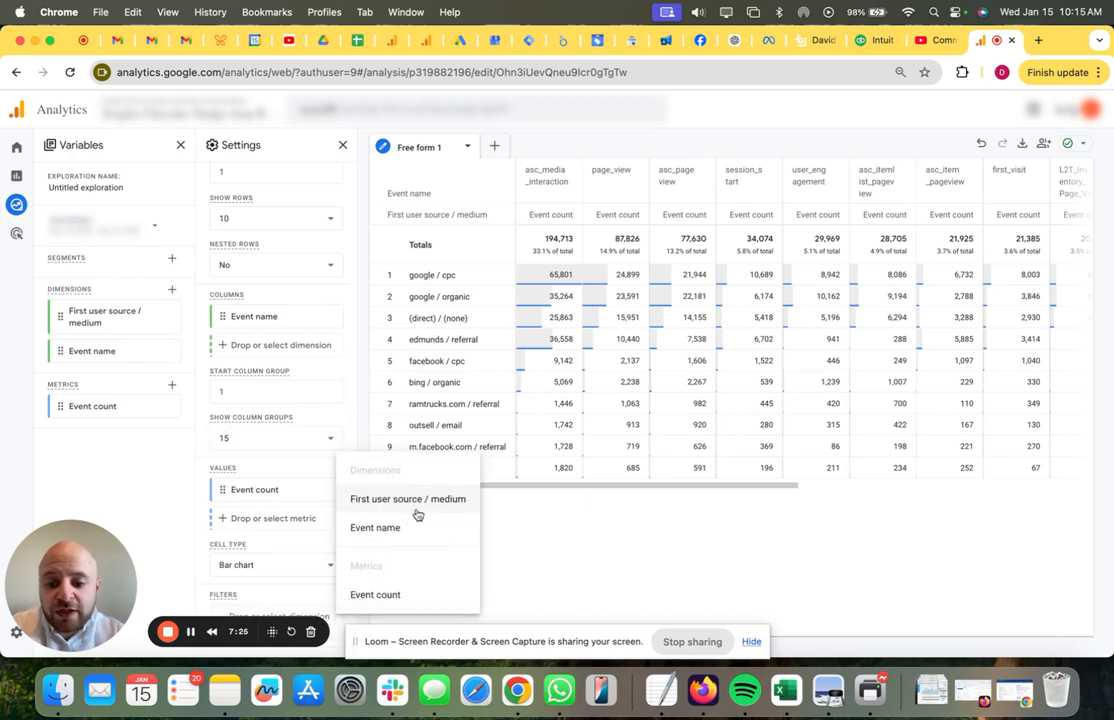
pyautogui.click(587, 628)
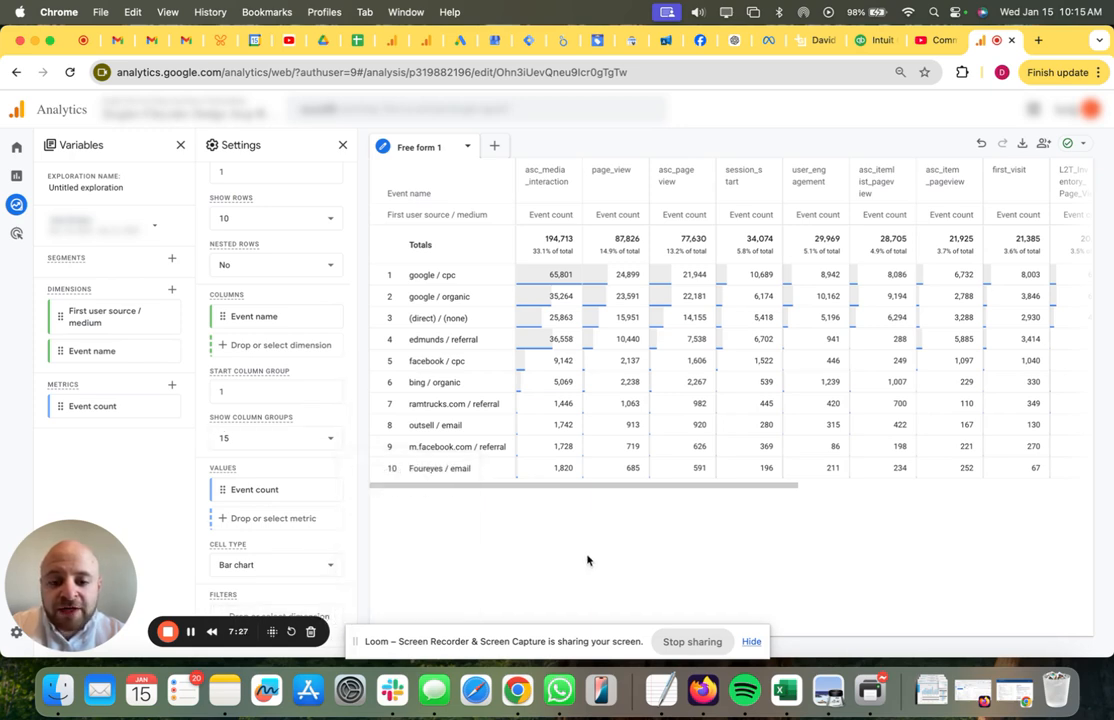
pyautogui.click(339, 618)
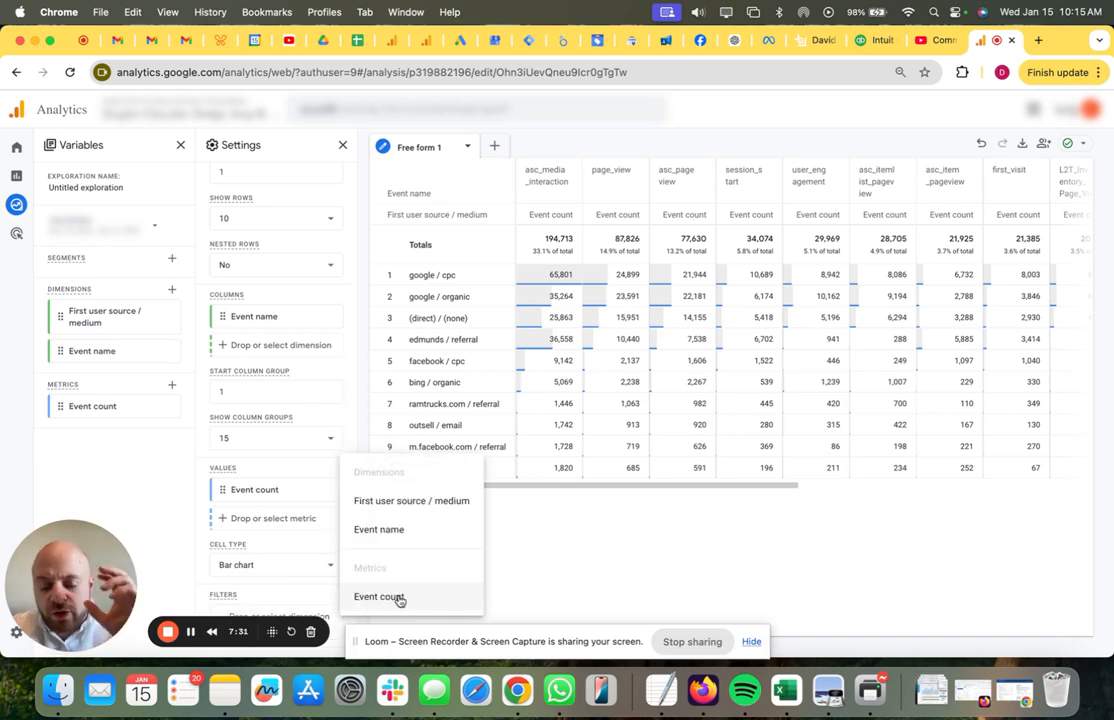
pyautogui.click(480, 490)
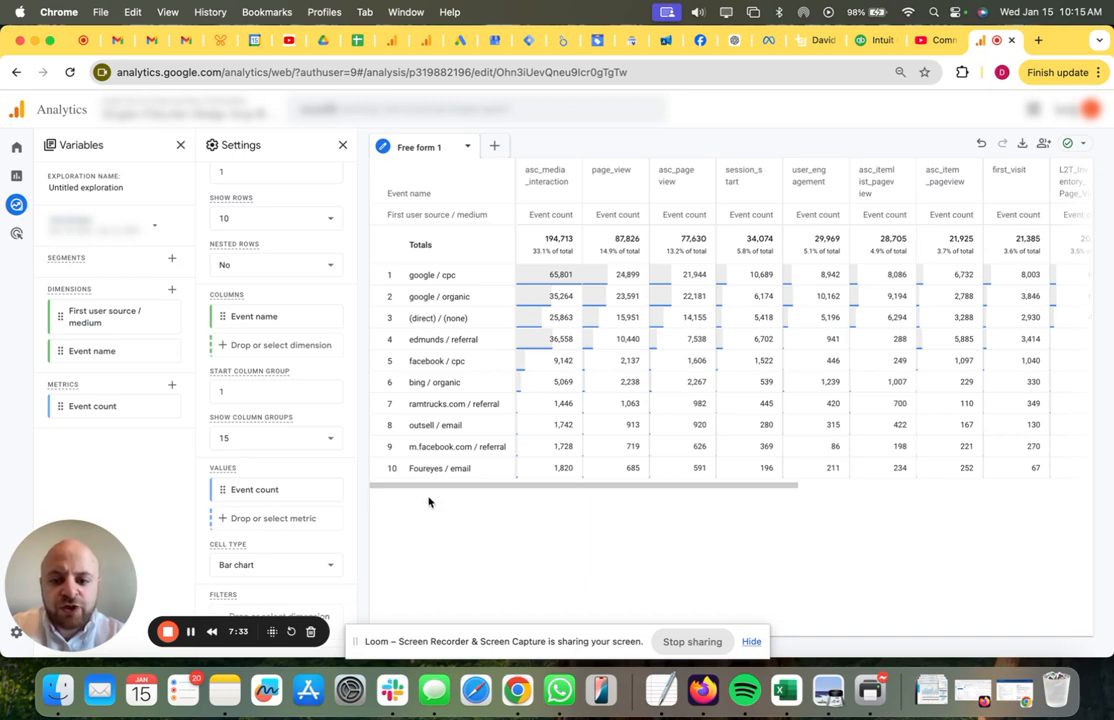
pyautogui.scroll(5, 313, 371)
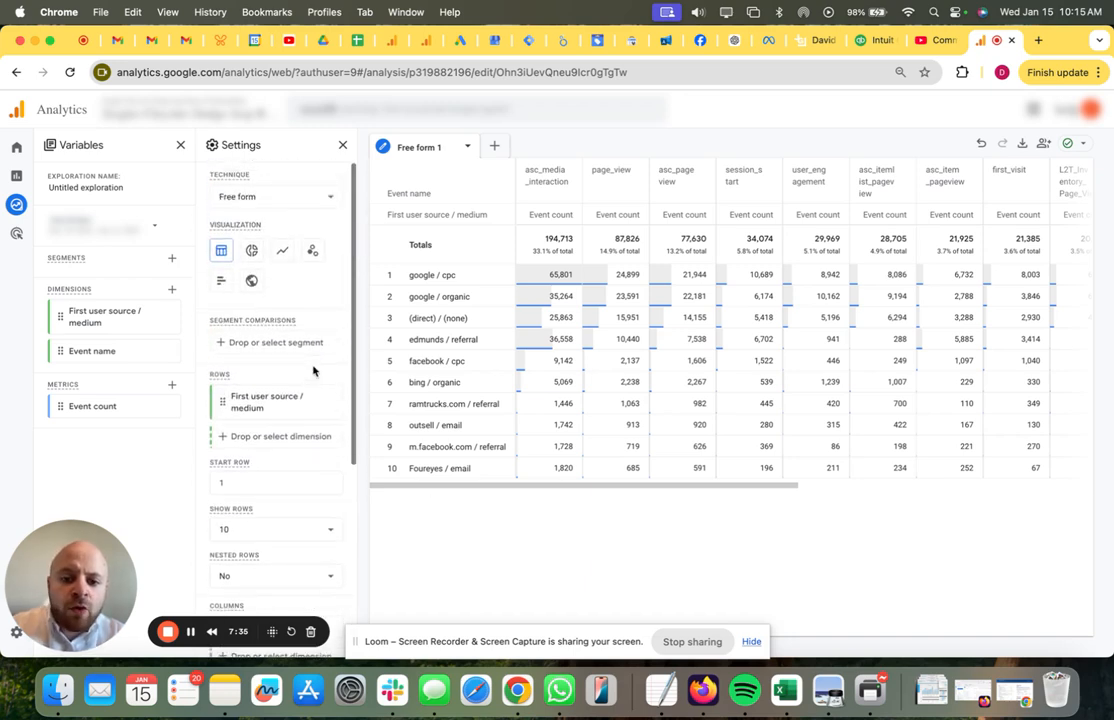